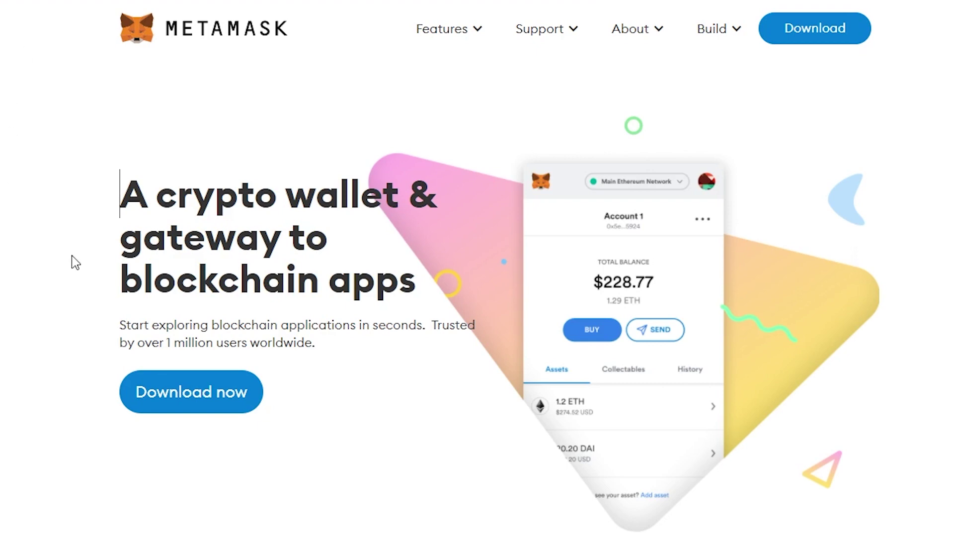
Scroll down the MetaMask homepage to look over its features
scroll(74, 262, "down", 2)
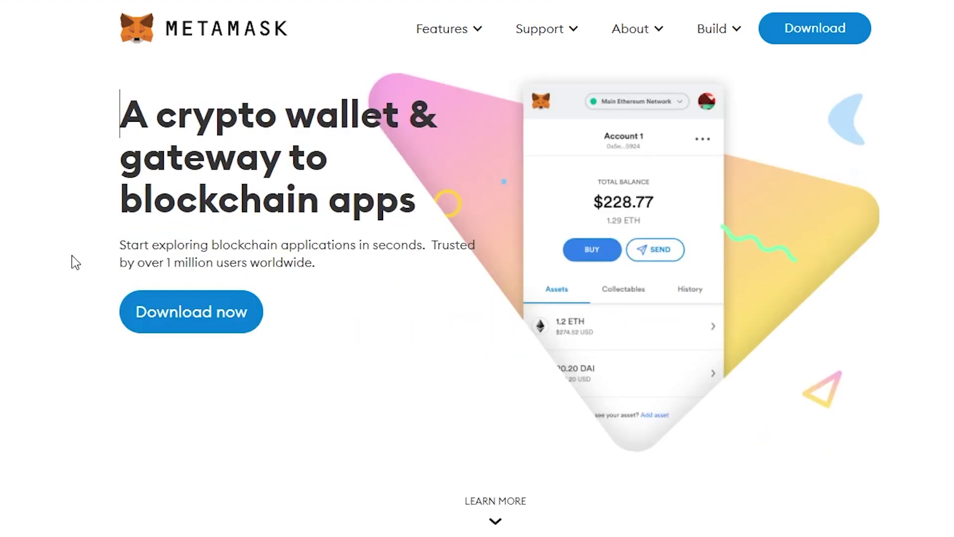
scroll(70, 257, "down", 2)
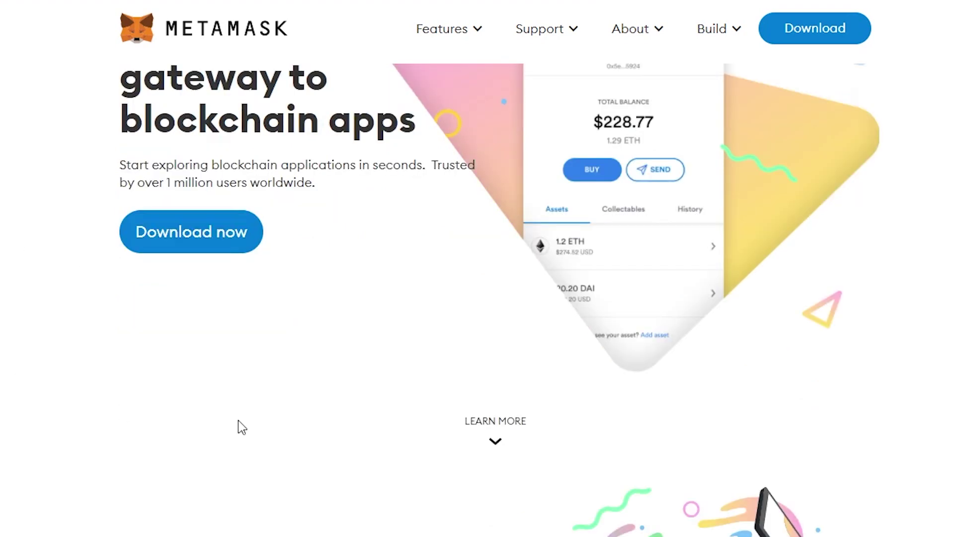
scroll(356, 331, "down", 8)
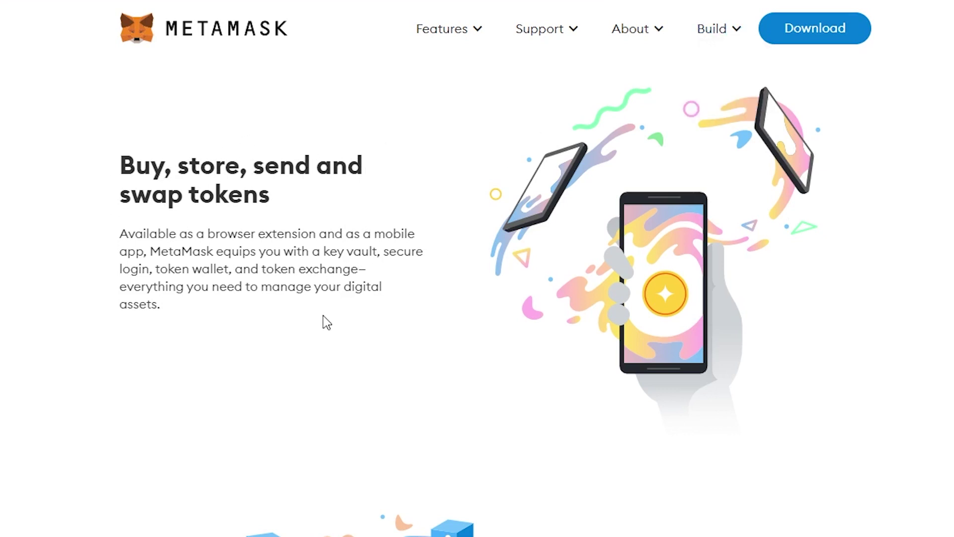
scroll(247, 239, "down", 8)
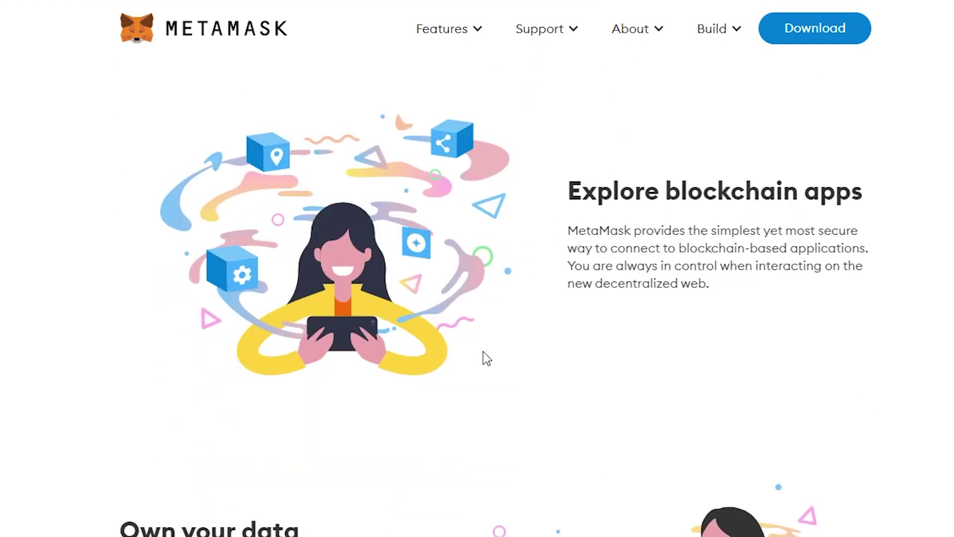
scroll(401, 293, "down", 8)
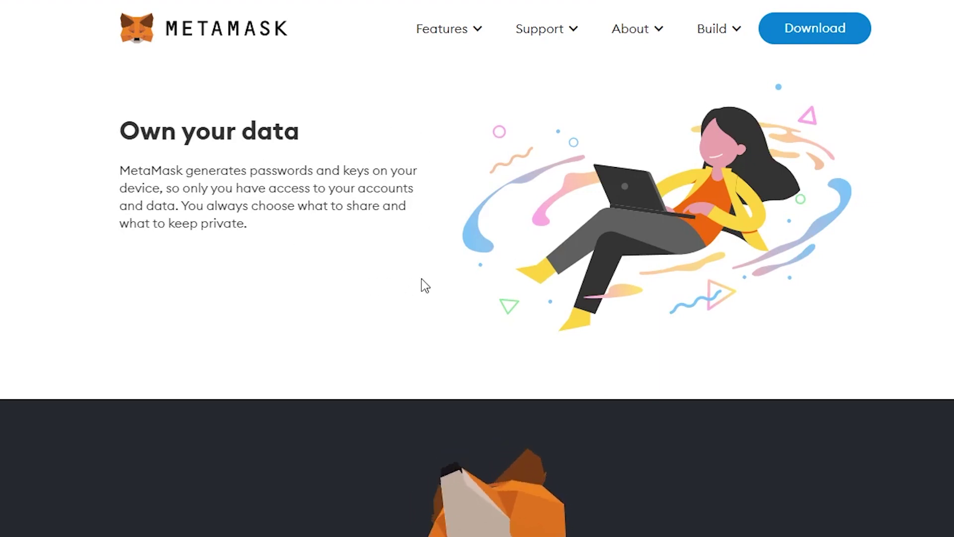
scroll(422, 286, "down", 3)
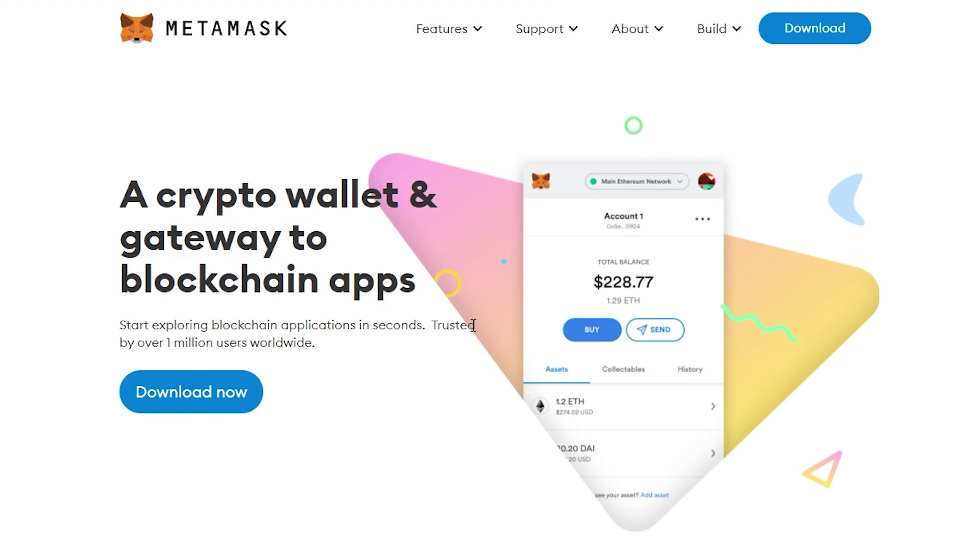
Check the About and Support menus, then go to the MetaMask download page
mouse_move(657, 36)
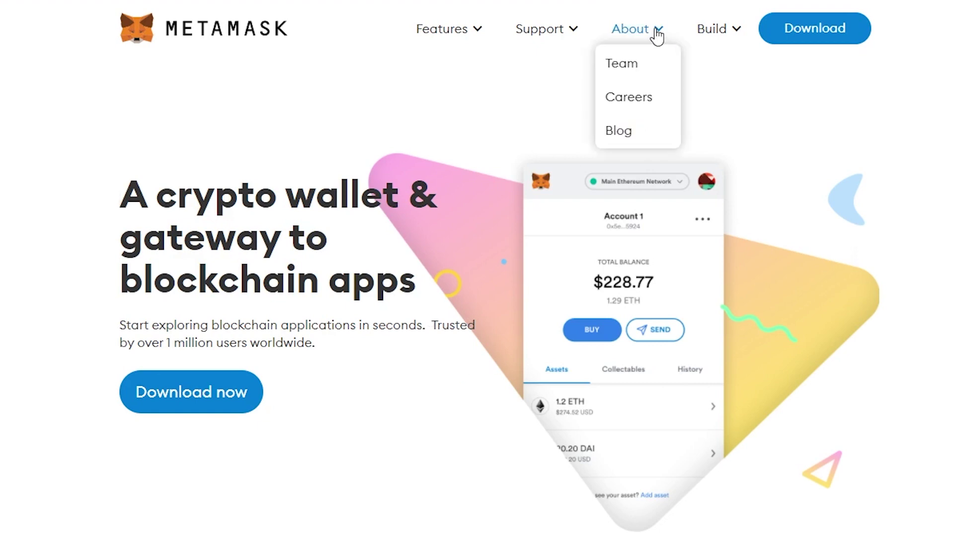
mouse_move(565, 34)
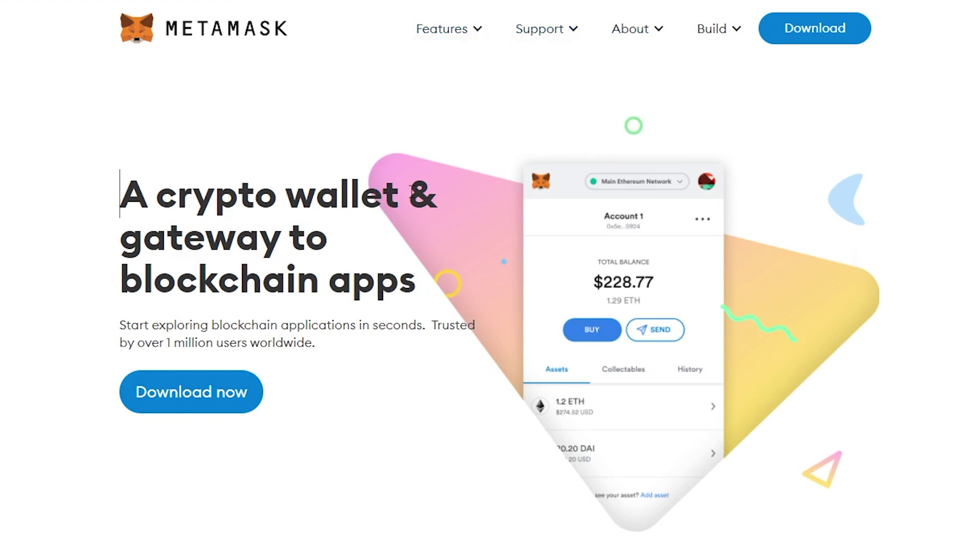
scroll(370, 266, "down", 2)
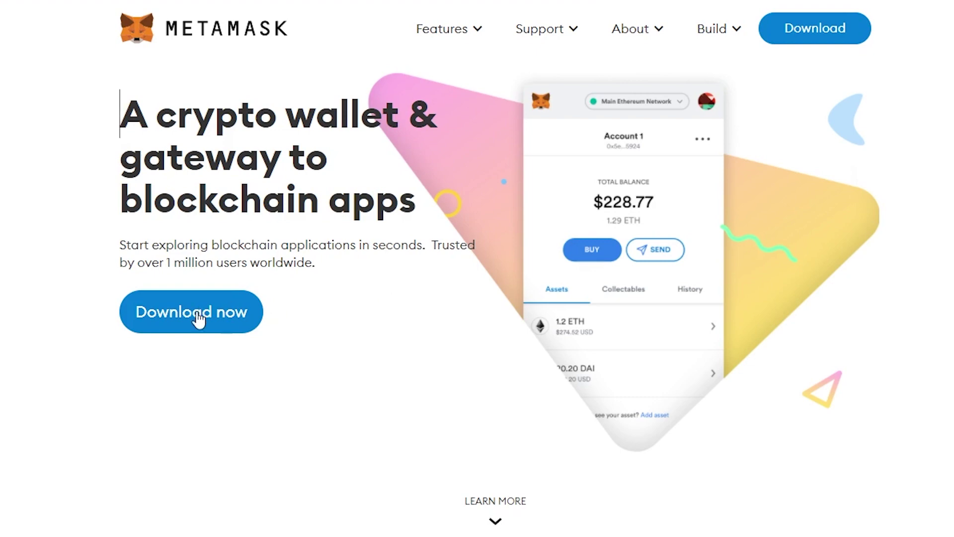
left_click(235, 320)
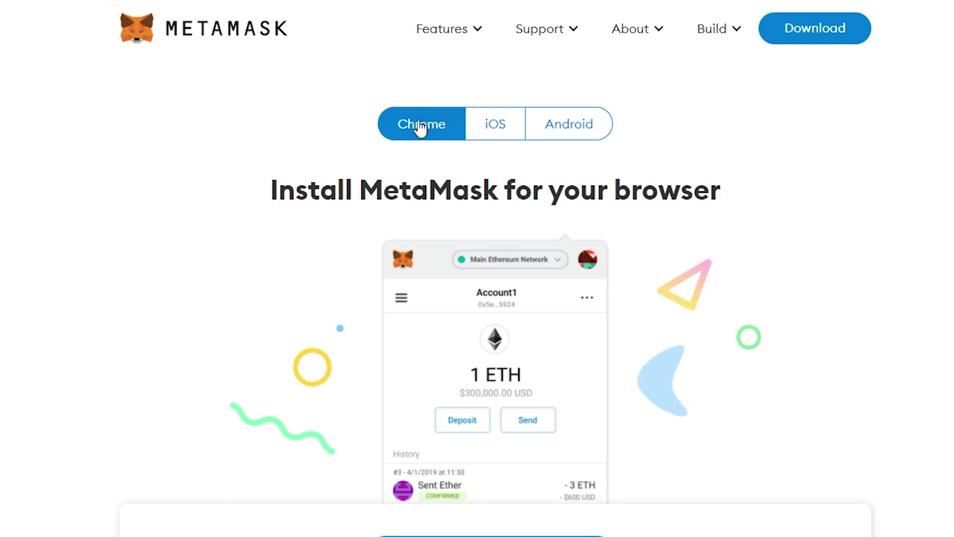
Install the MetaMask extension for Chrome from its Chrome Web Store listing
scroll(633, 195, "down", 3)
scroll(633, 196, "up", 3)
scroll(651, 183, "down", 6)
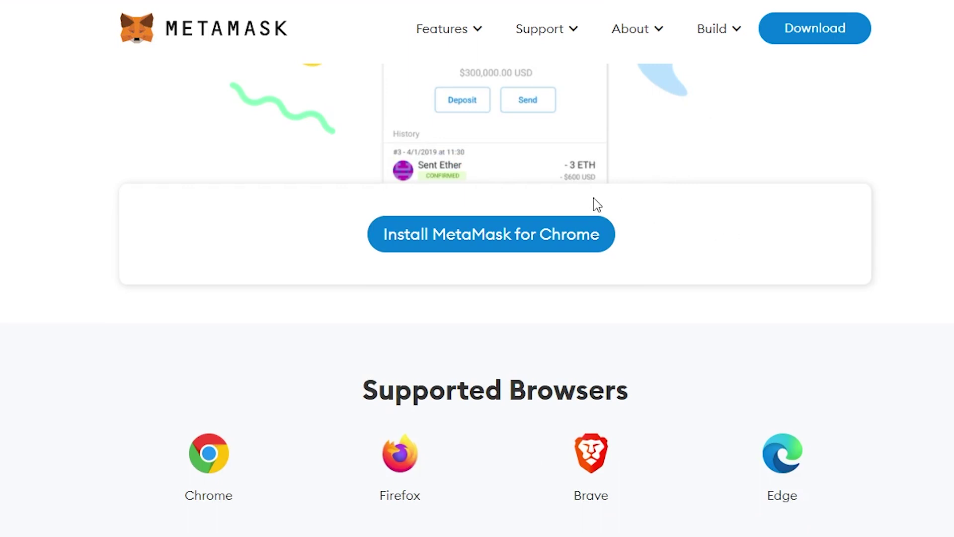
left_click(498, 244)
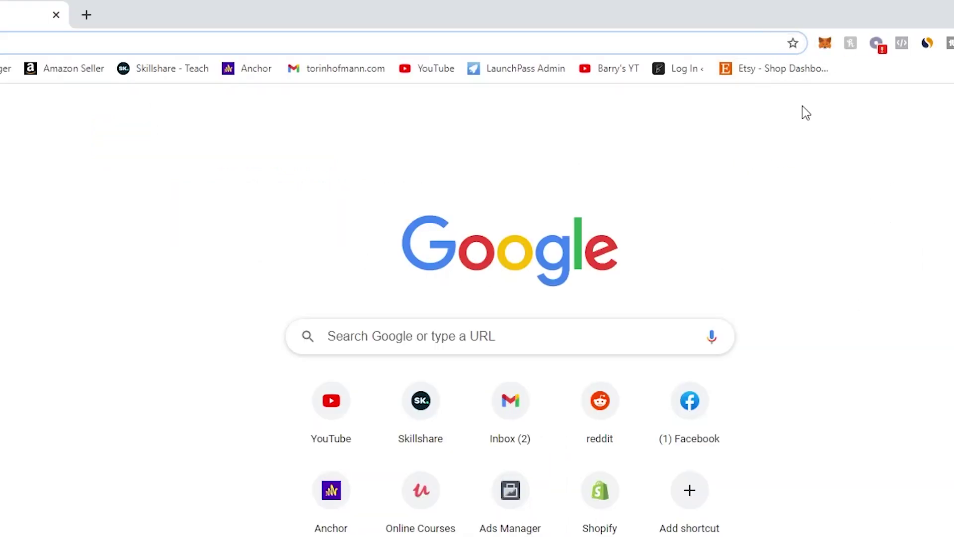
Open the MetaMask extension to view Account 1 with 0.0712 ETH on Ethereum Mainnet
left_click(825, 50)
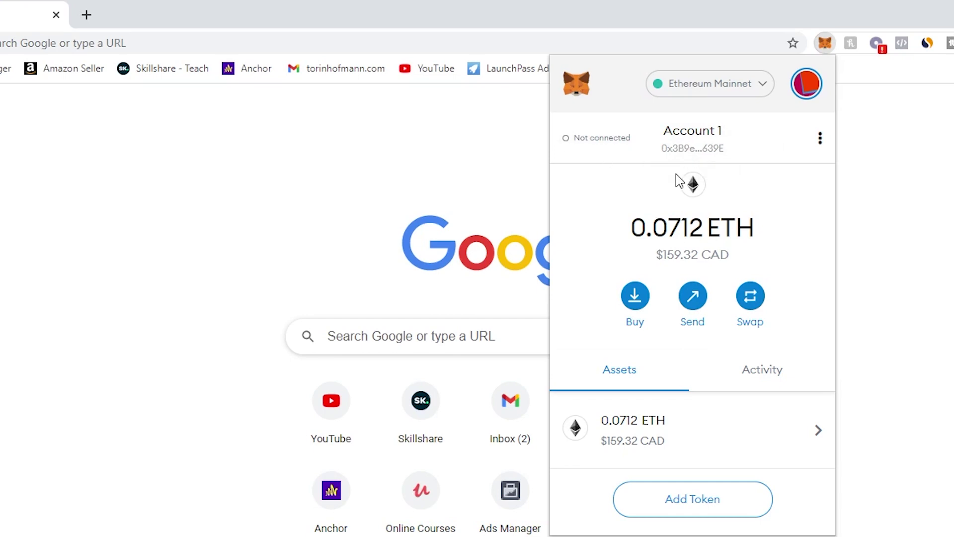
Open MetaMask's network list to check for Smart Chain among the available networks
left_click(716, 97)
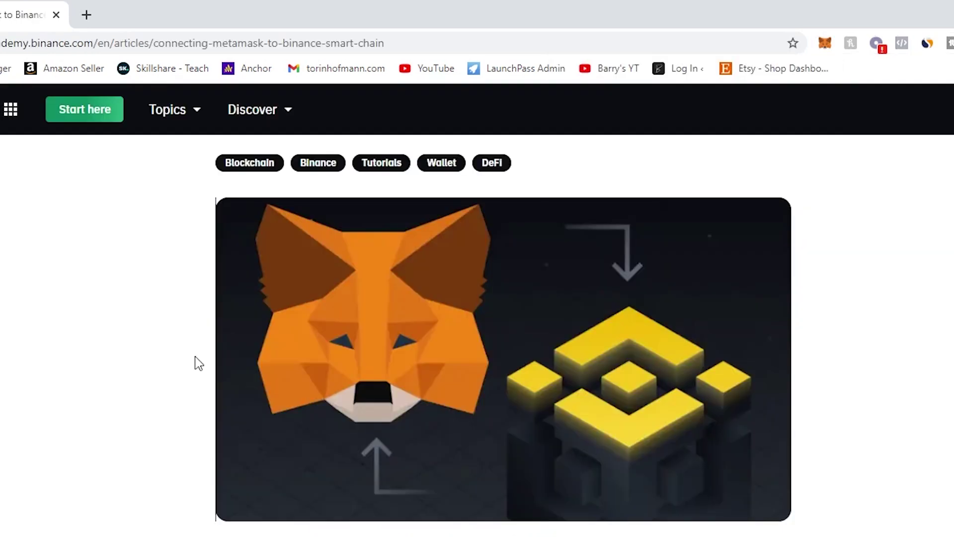
scroll(195, 356, "down", 7)
scroll(196, 349, "up", 7)
Scroll the Binance Academy article to the Smart Chain Mainnet settings and highlight them
scroll(340, 348, "down", 6)
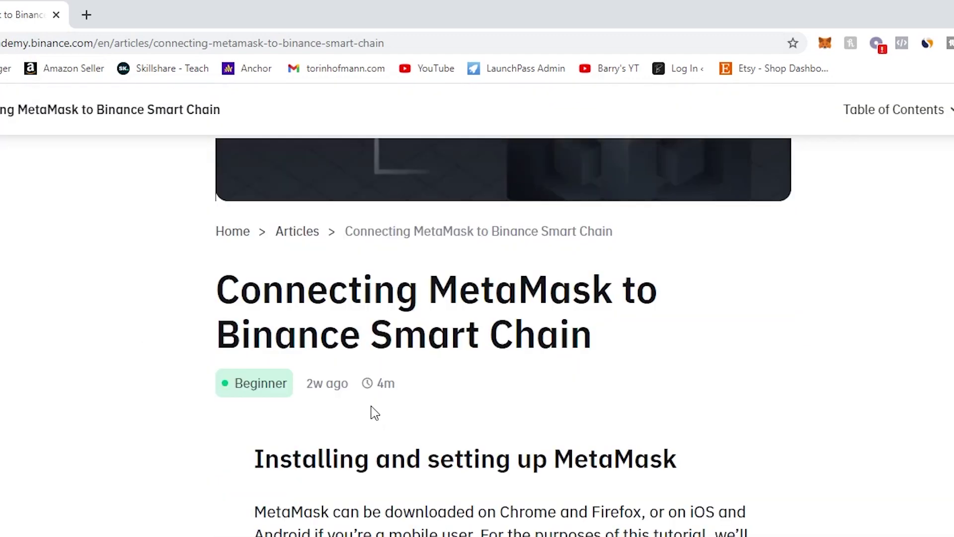
scroll(516, 326, "down", 20)
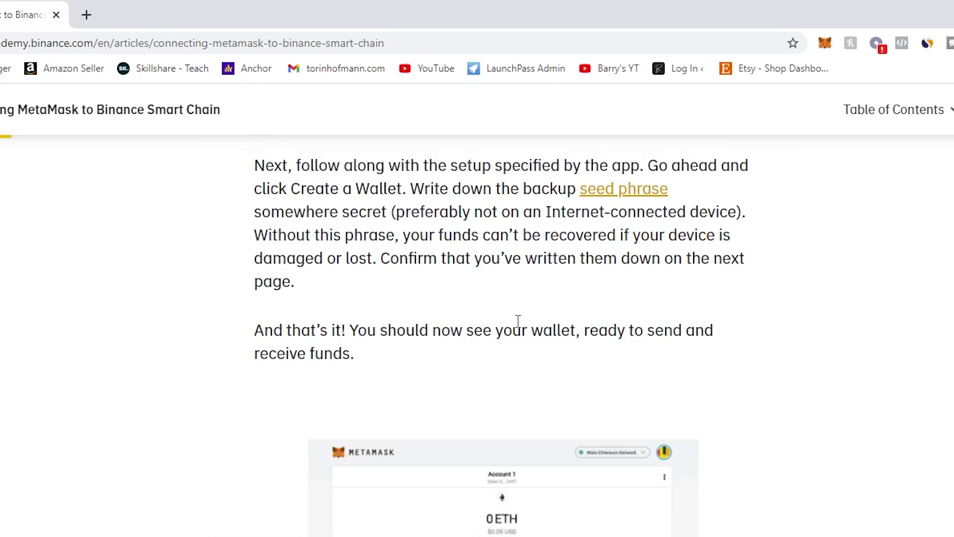
scroll(516, 328, "down", 20)
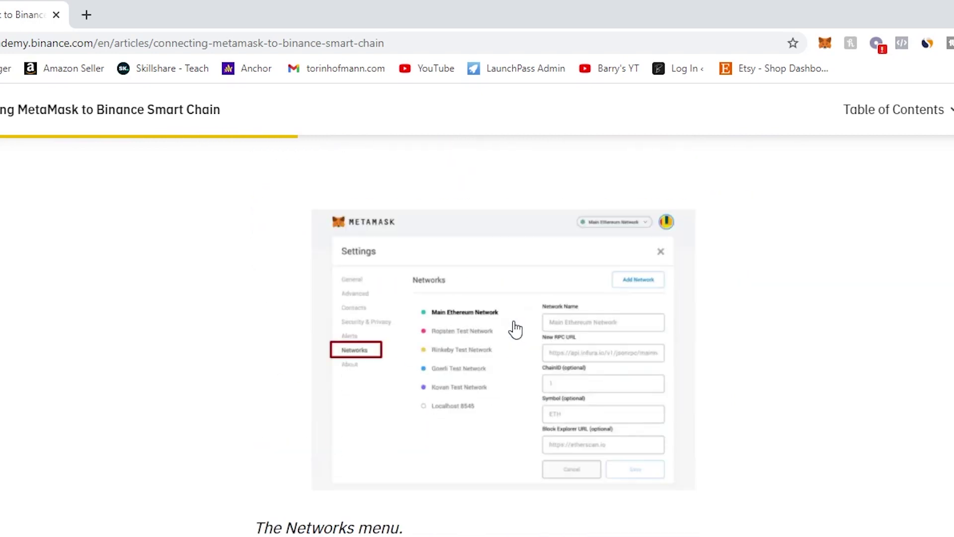
scroll(514, 322, "up", 3)
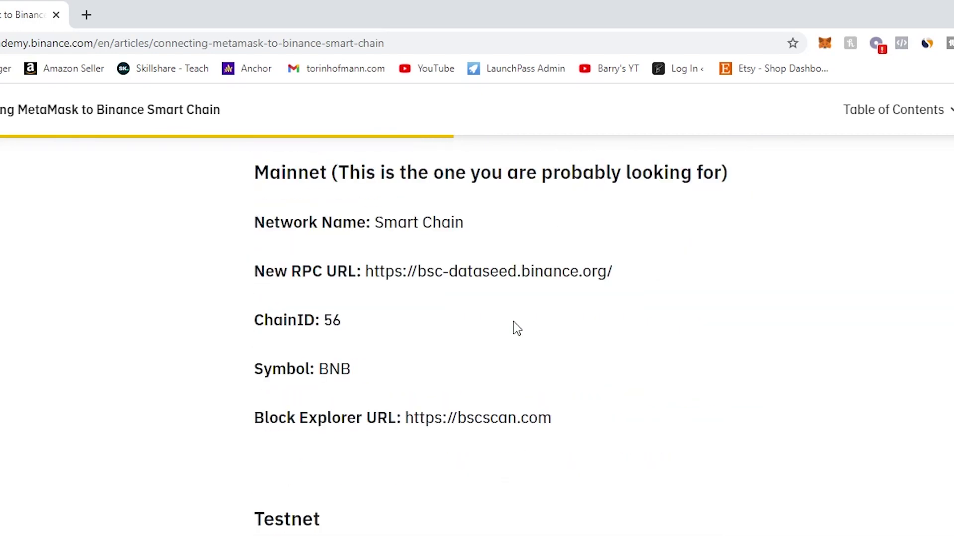
left_click_drag(238, 175, 512, 272)
left_click(395, 262)
left_click_drag(365, 271, 634, 283)
left_click_drag(332, 318, 342, 323)
left_click_drag(326, 377, 351, 374)
left_click(612, 270)
left_click(825, 44)
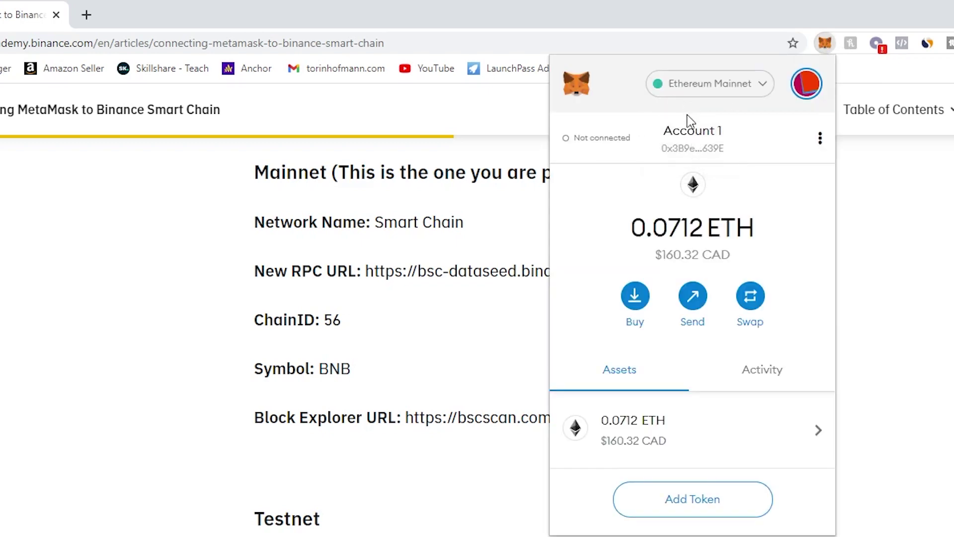
left_click(704, 85)
Switch MetaMask to Smart Chain and review its 0.0438 BNB token list
left_click(674, 419)
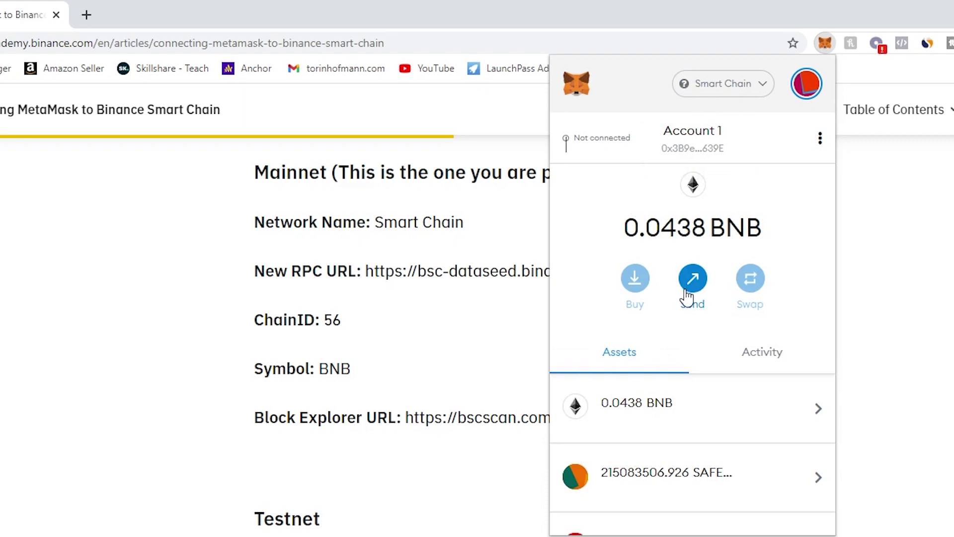
scroll(692, 276, "down", 5)
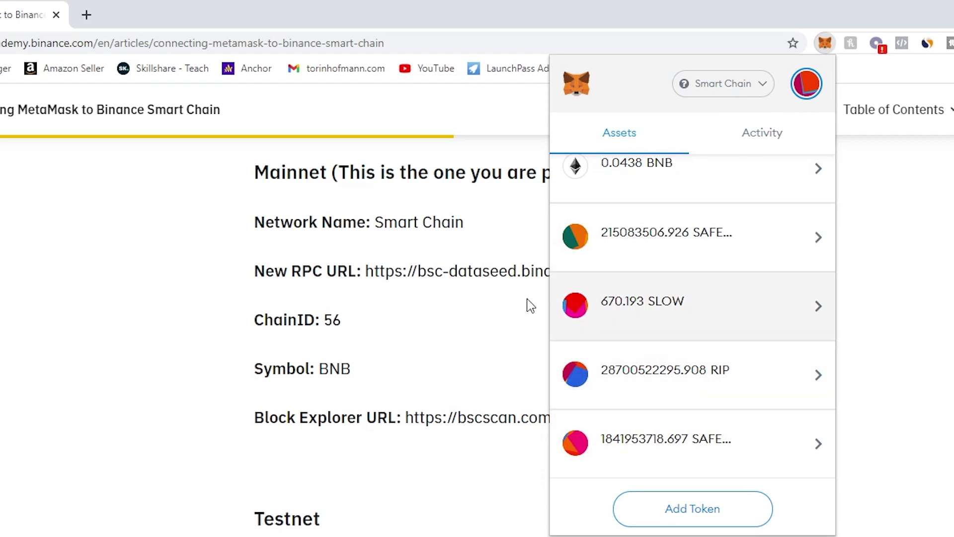
scroll(677, 278, "up", 5)
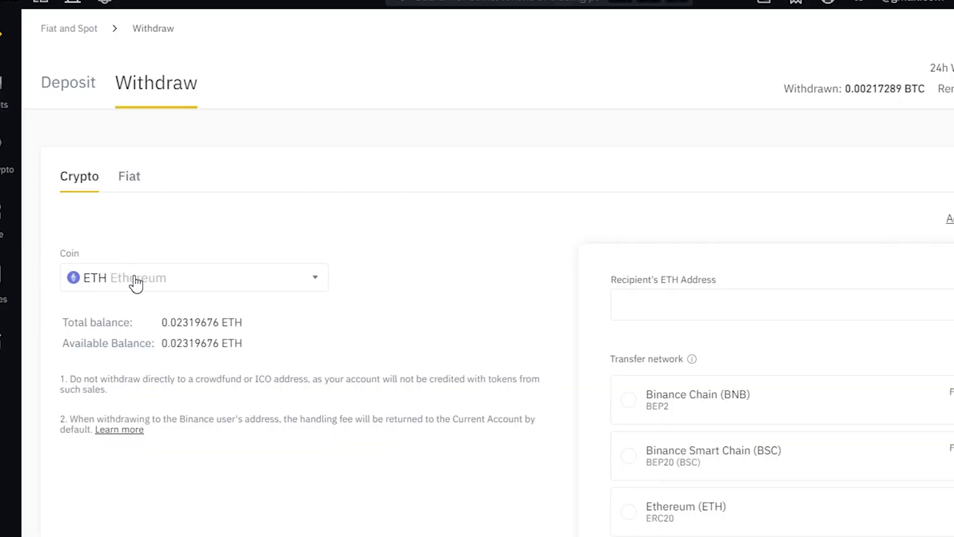
Copy Account 1's address for the ETH recipient field and choose the Ethereum (ETH) ERC20 network
left_click(704, 315)
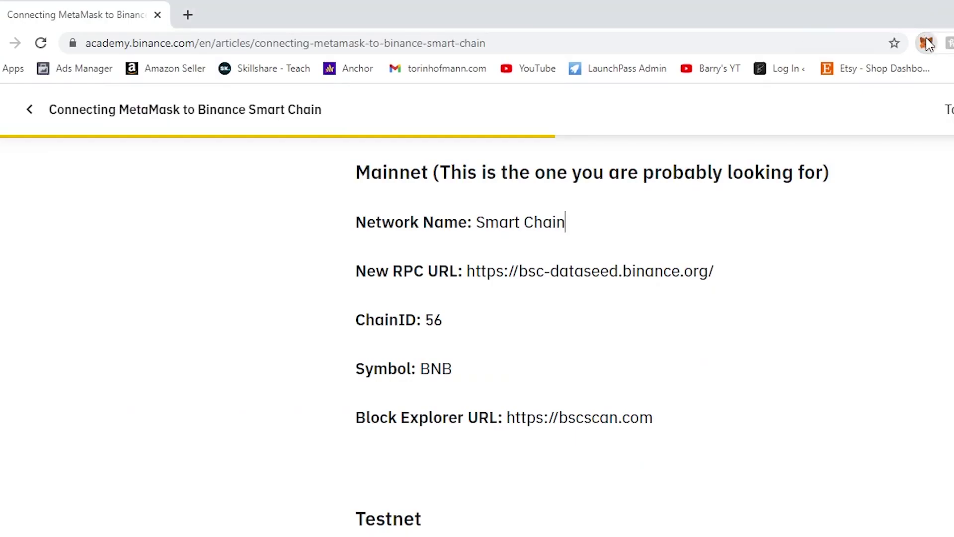
left_click(926, 43)
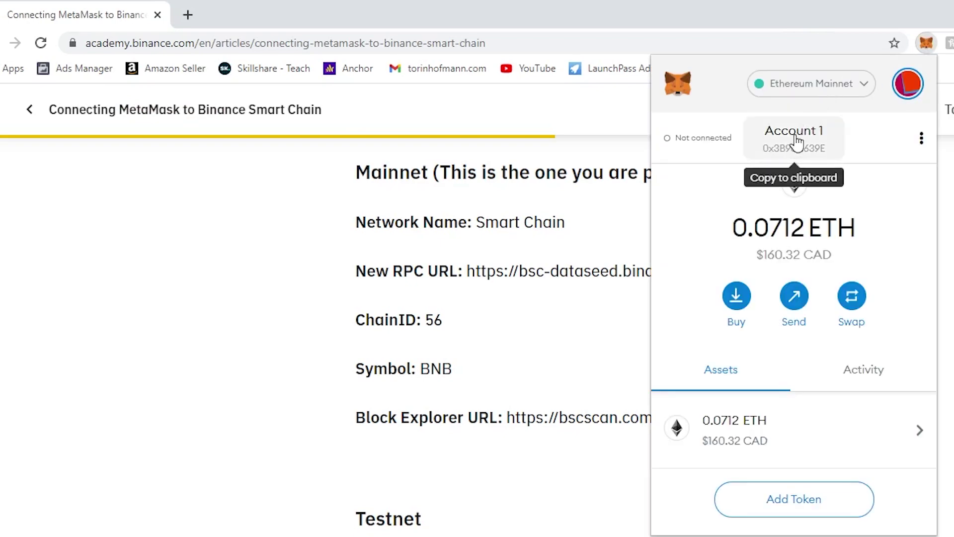
left_click(796, 146)
key("Escape")
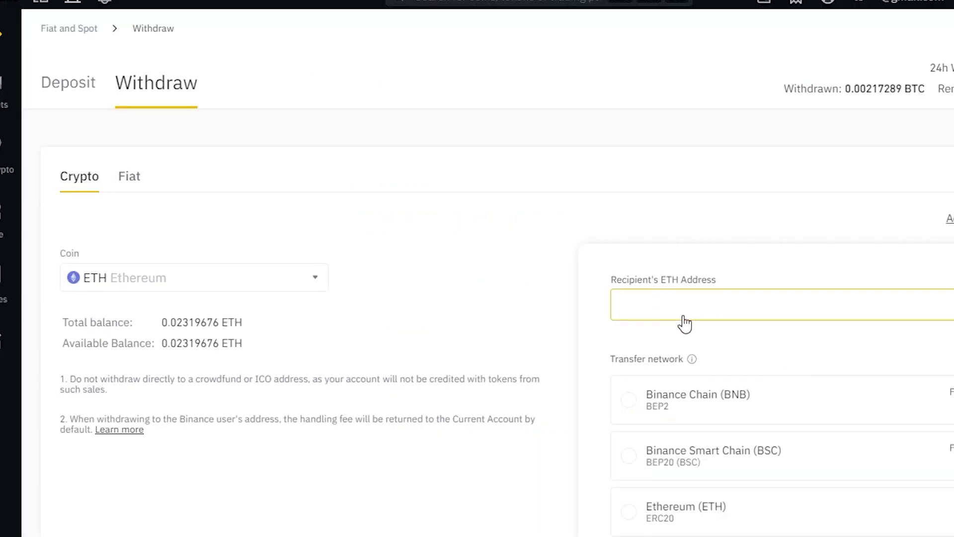
left_click(702, 514)
scroll(696, 472, "down", 3)
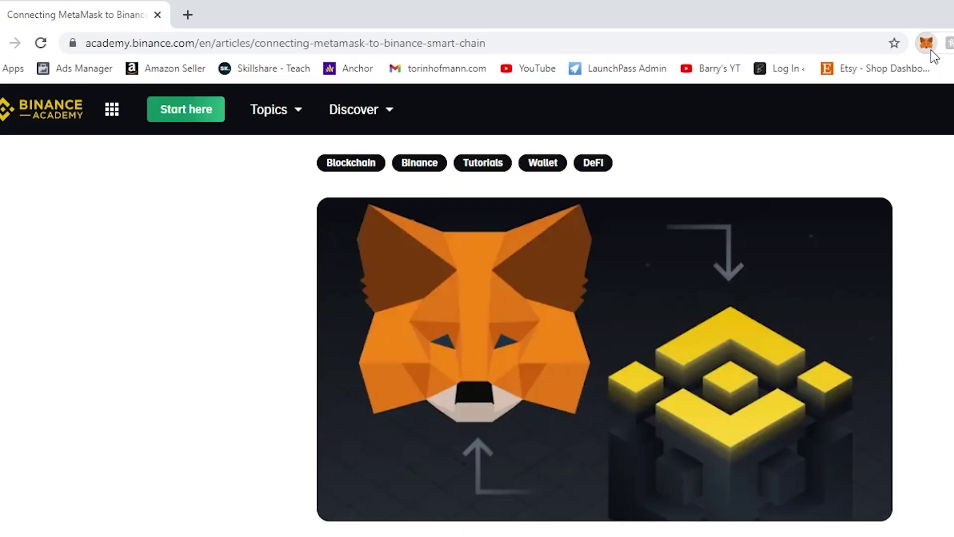
Start a new Send from MetaMask Account 1 to reach the Add Recipient screen
left_click(927, 42)
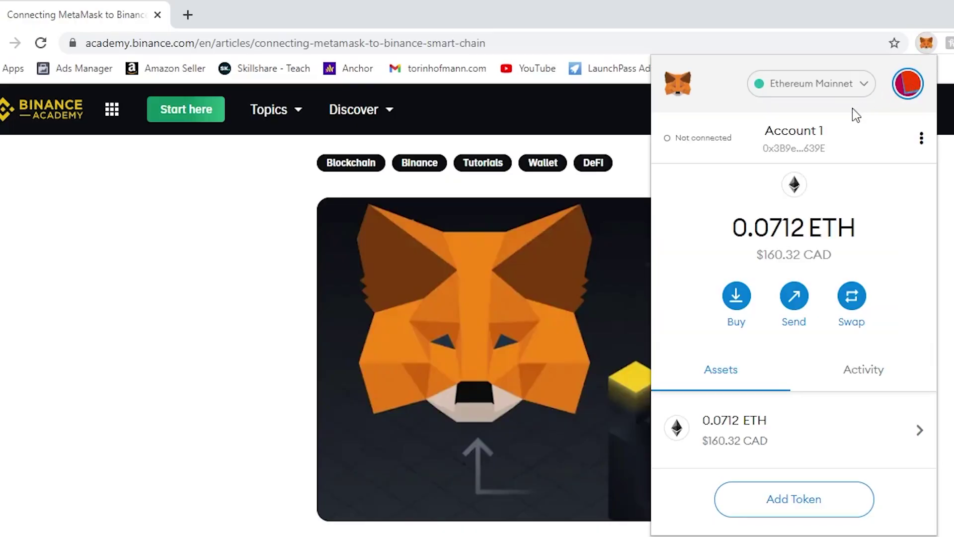
left_click(797, 307)
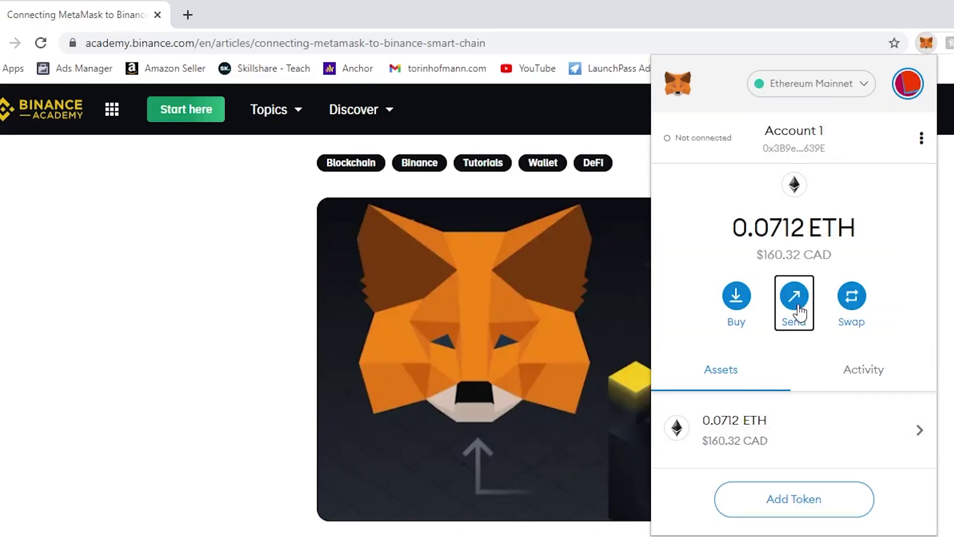